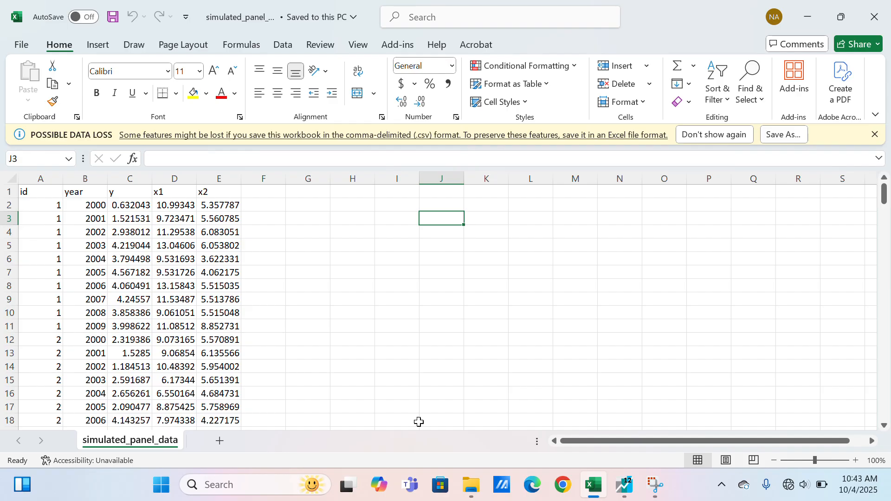
- Switch to EViews and set the balanced annual panel's start date to 2000 and end date to 2009
mouse_move(626, 490)
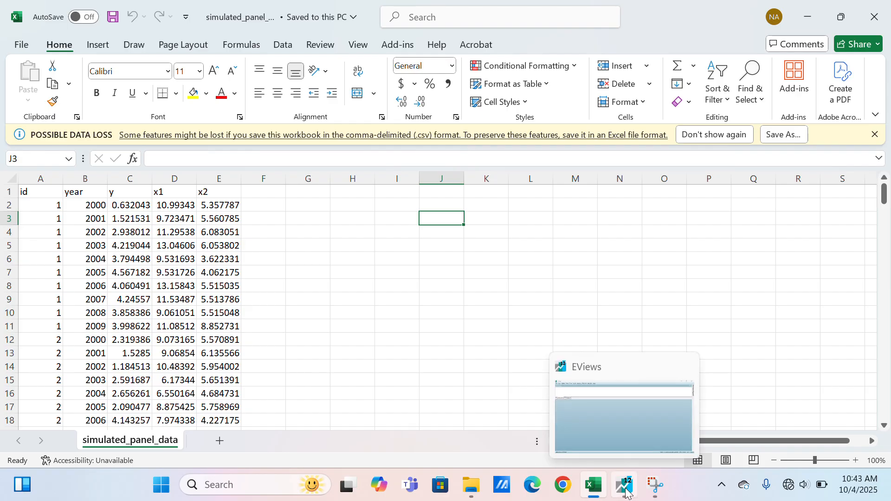
click(625, 491)
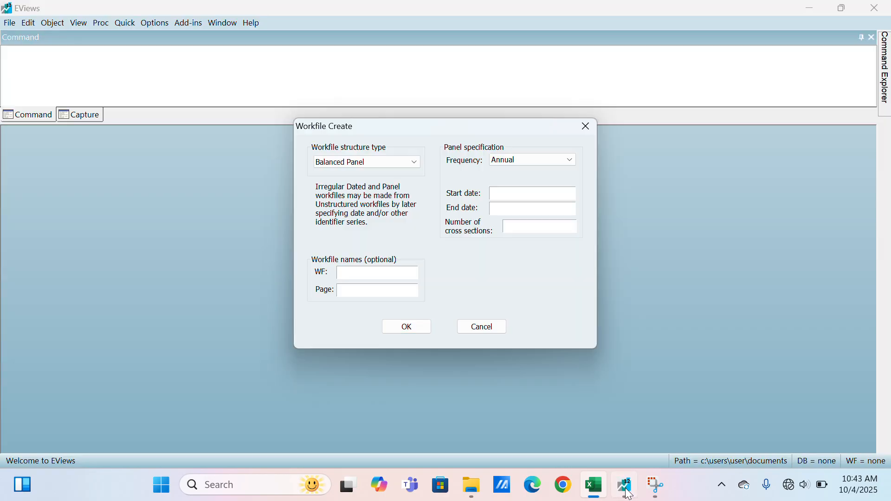
click(496, 197)
text(2000)
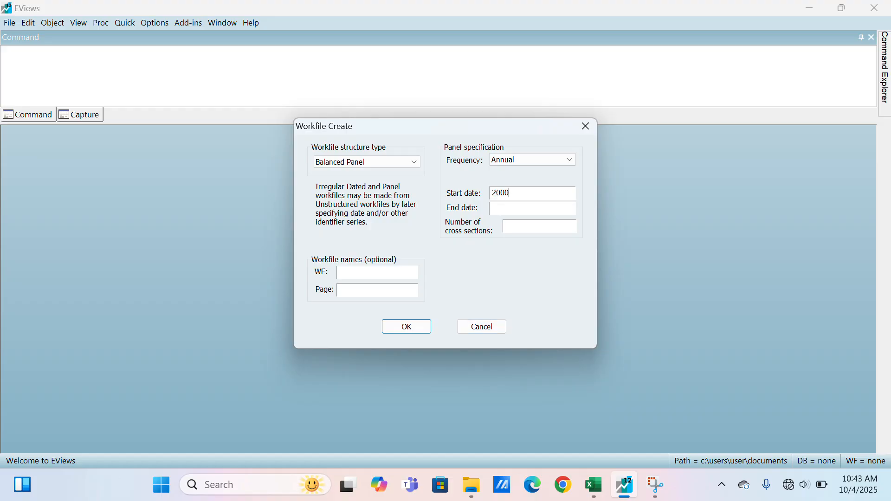
text(200)
text(9)
- Examine the id column of the panel data in Excel down to its last row for the number of cross sections
click(594, 485)
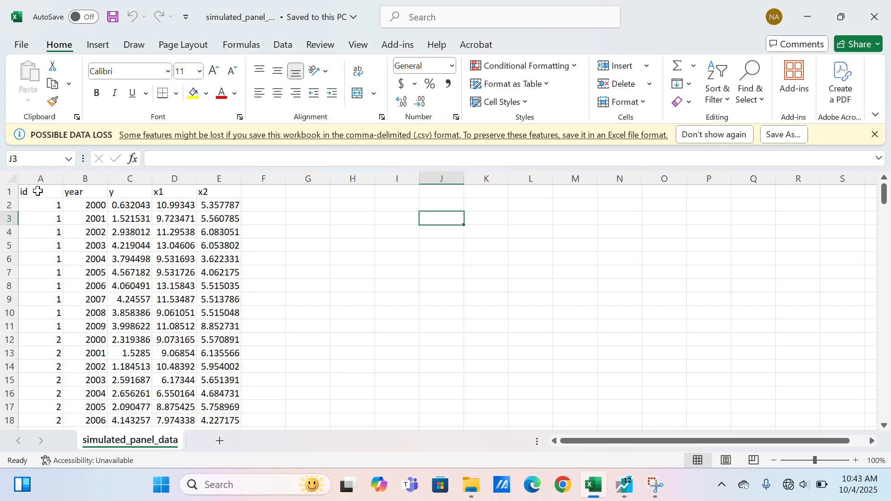
scroll(61, 233, down, 10)
scroll(60, 233, down, 20)
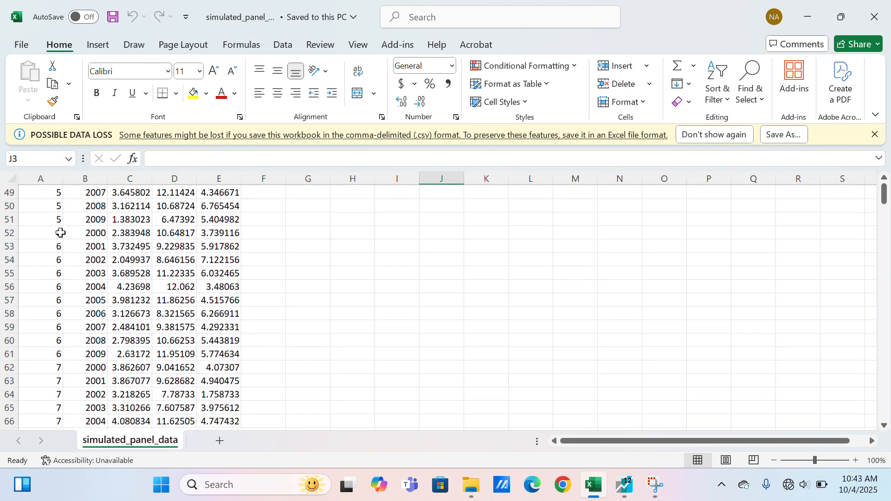
scroll(60, 233, down, 20)
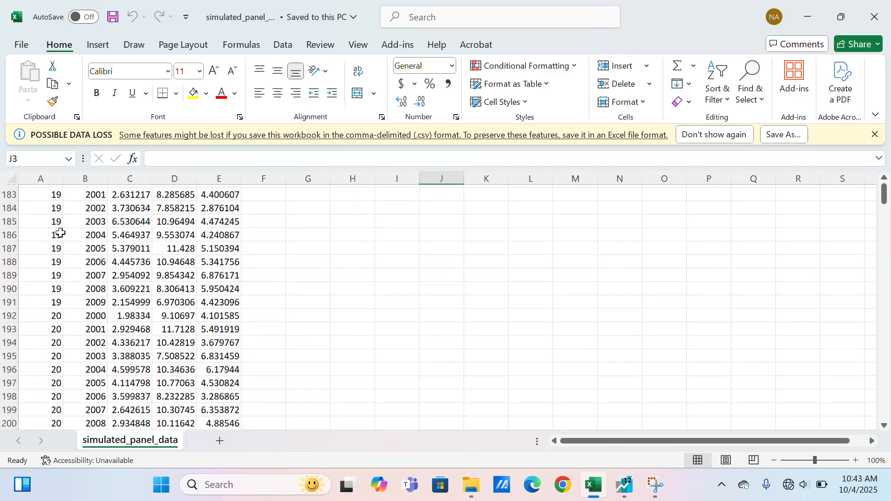
scroll(61, 232, up, 20)
scroll(60, 233, down, 5)
scroll(60, 233, down, 4)
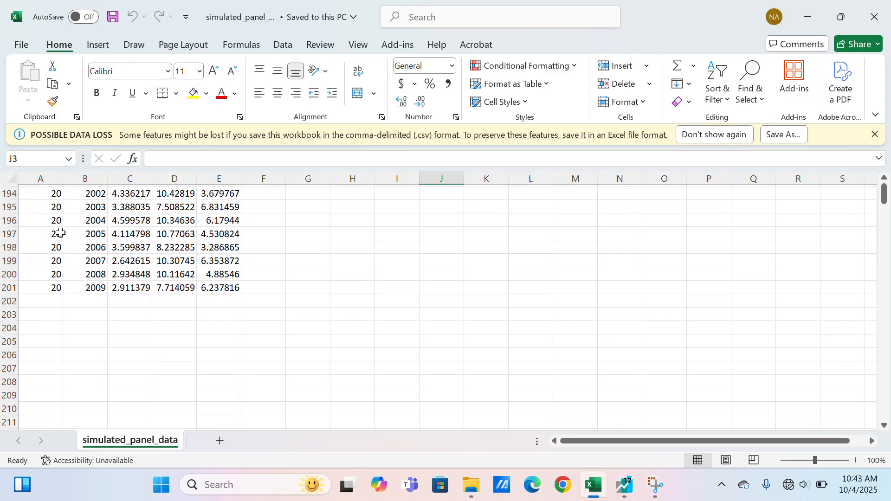
- Set the number of cross sections to 20 in EViews and create the balanced panel workfile
click(626, 491)
click(525, 229)
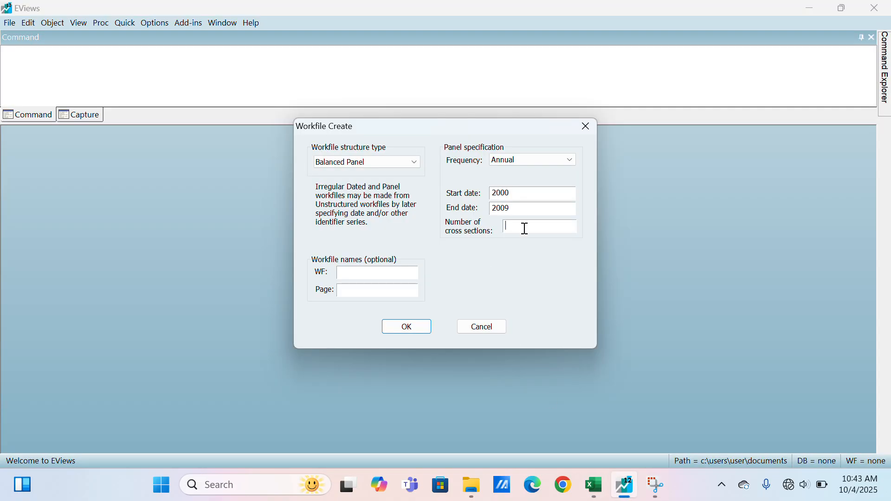
text(20)
click(416, 328)
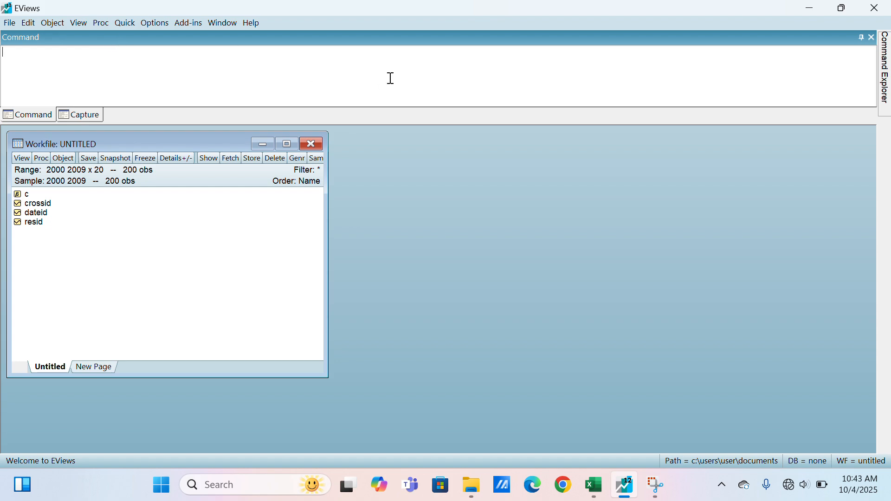
- Create an empty group in the workfile and select the series name cell of its first column
click(379, 20)
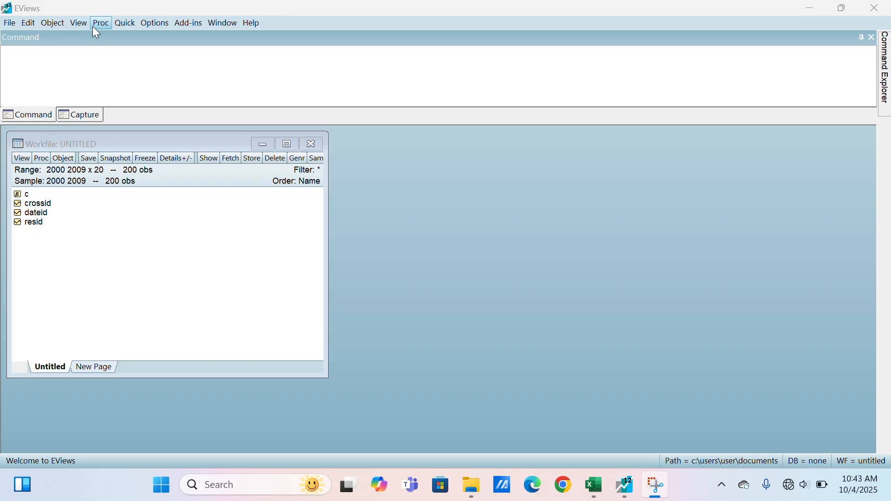
click(121, 20)
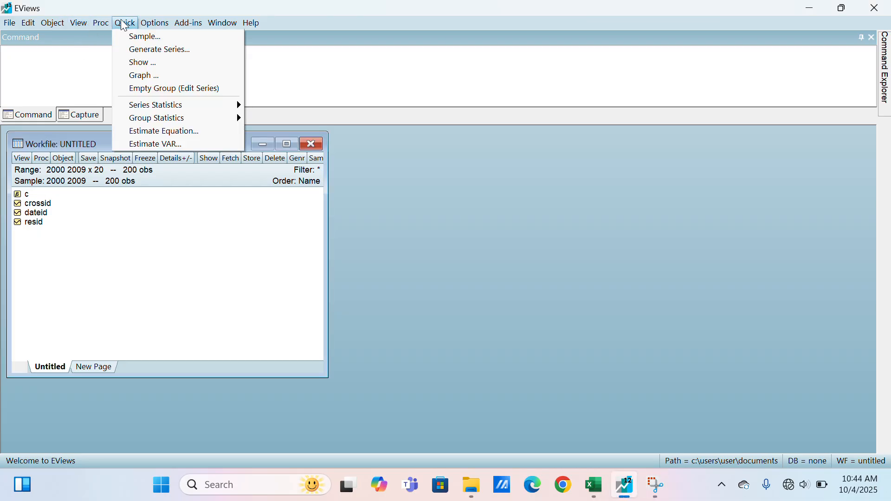
click(175, 88)
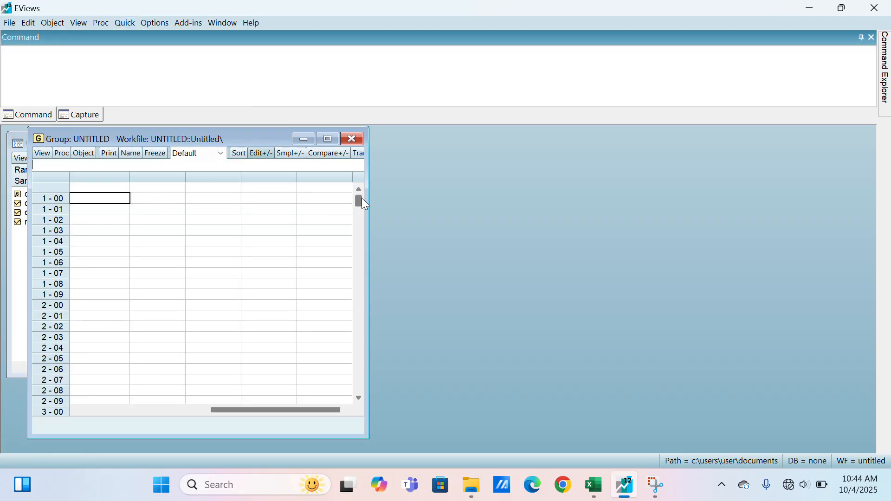
click(114, 187)
- Copy the y, x1 and x2 columns with their headers from Excel and paste them into the empty EViews group
click(594, 484)
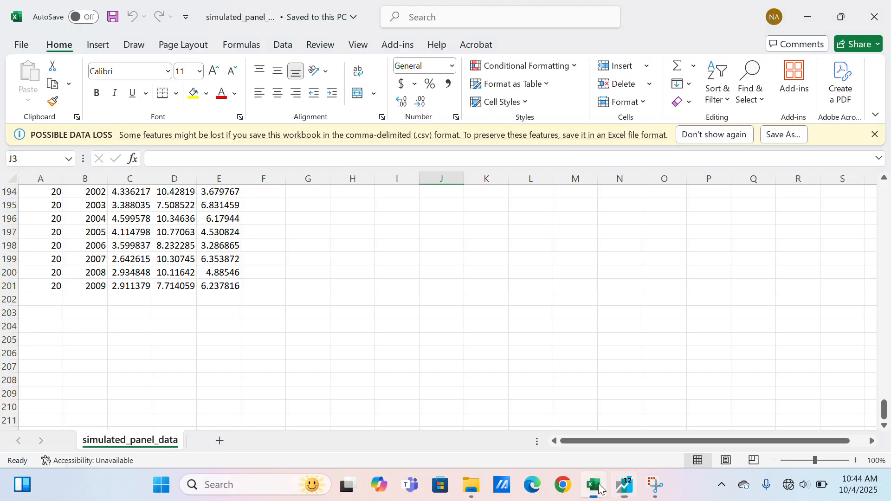
scroll(311, 272, up, 20)
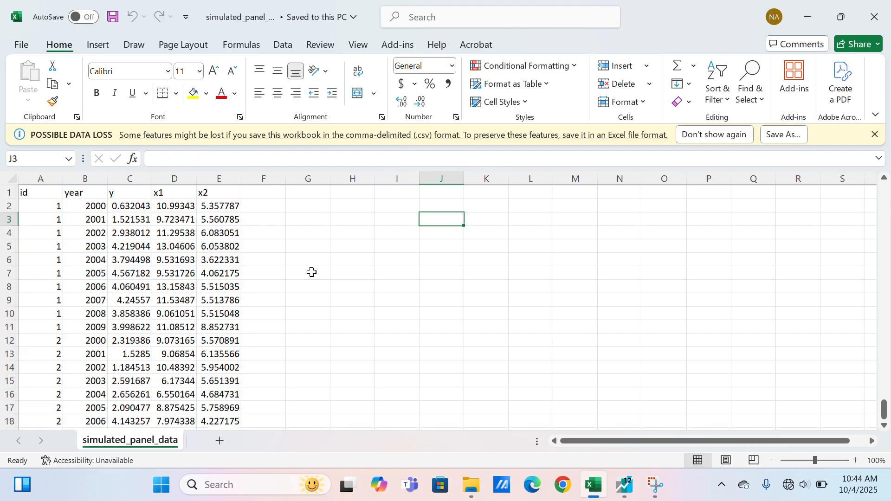
click(132, 191)
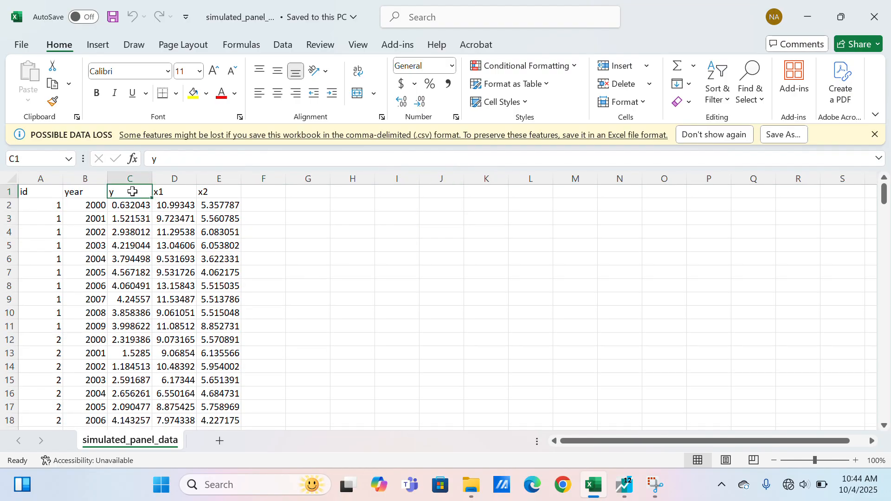
drag(132, 192, 231, 324)
key(ctrl+c)
click(632, 493)
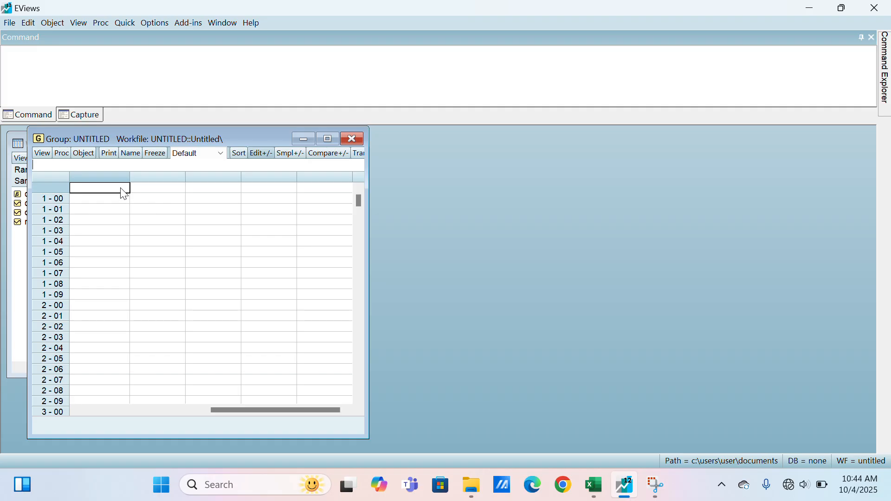
key(ctrl+v)
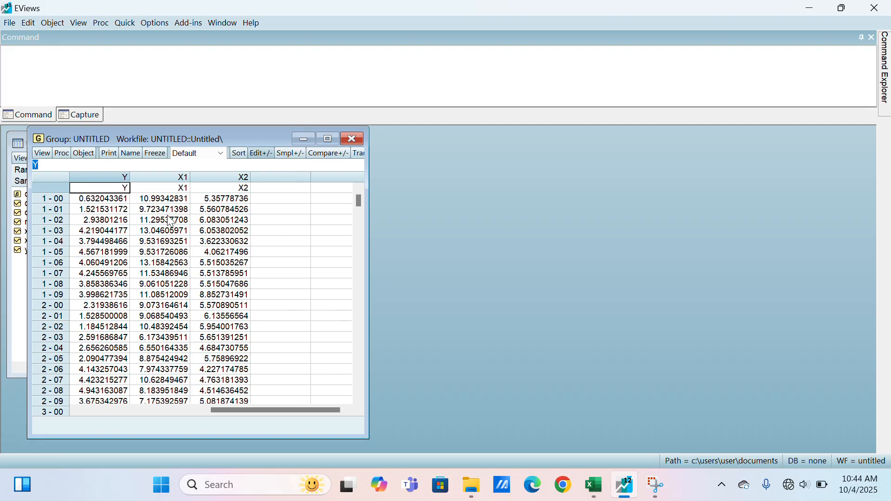
- Make an equation from the group and specify it as log(y) log(x1) log(x2) c
click(62, 153)
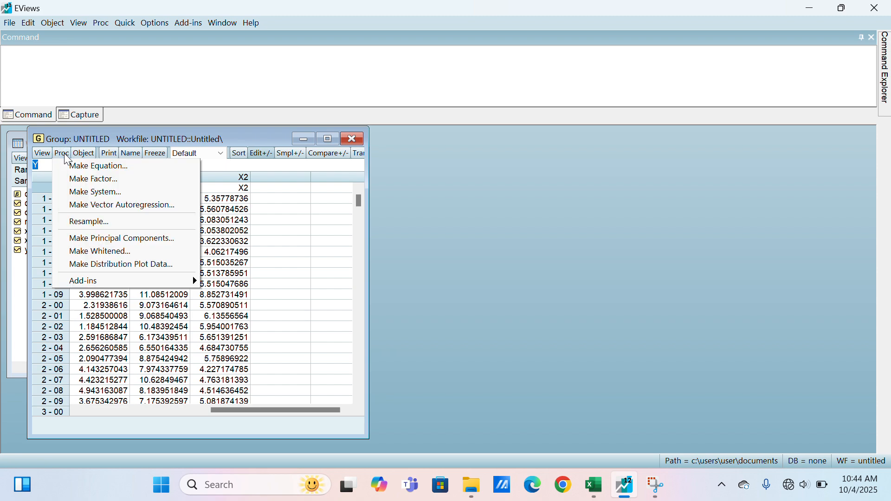
click(101, 167)
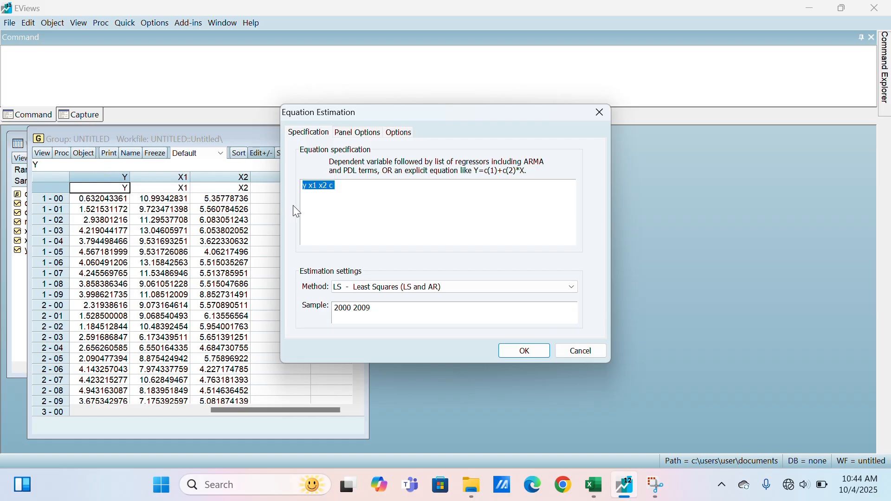
click(342, 193)
click(304, 186)
text(log)
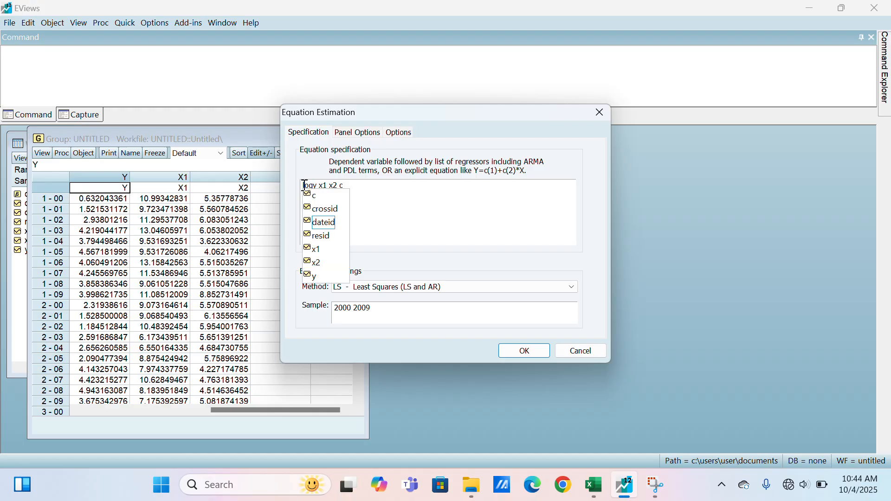
text((y)
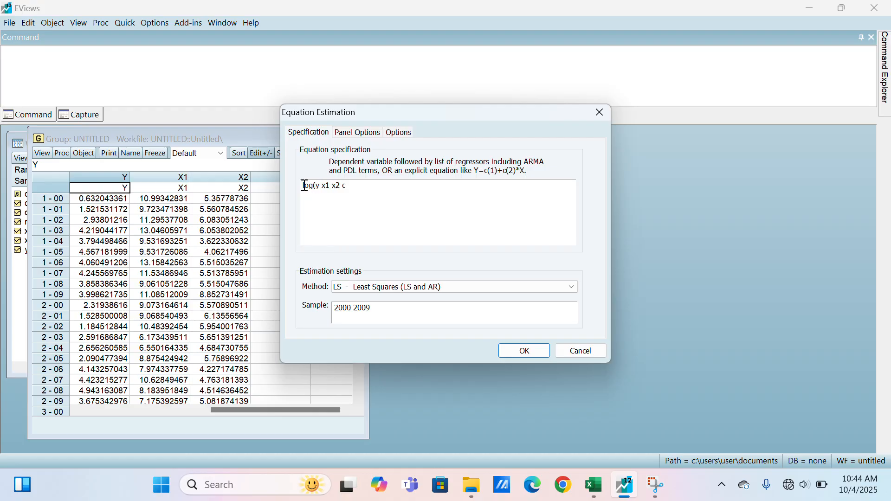
text() log(x1) log(x2))
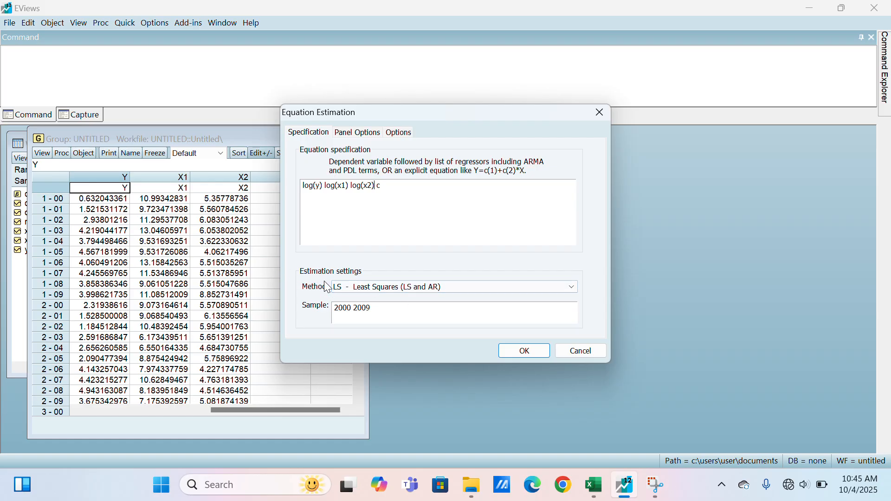
- Set the estimation method to GMM/DPD - Generalized Method of Moments / Dynamic Panel Data and start the Dynamic Panel Wizard
click(362, 291)
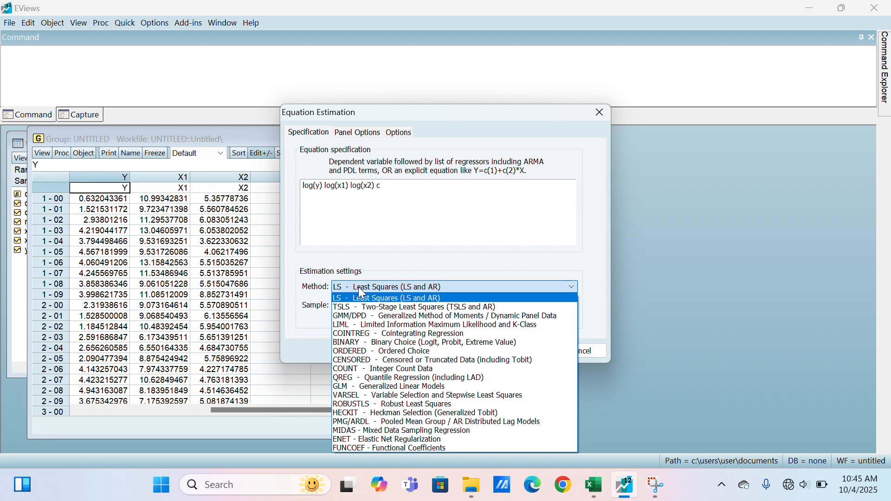
click(381, 319)
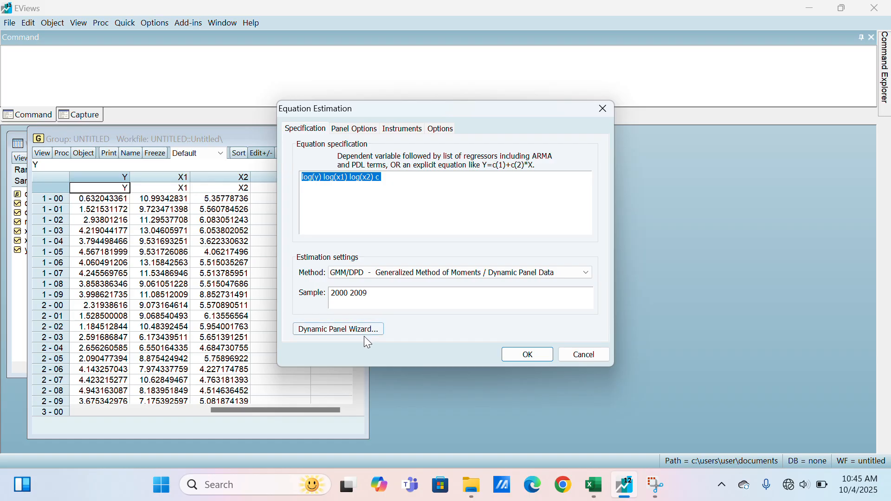
click(338, 330)
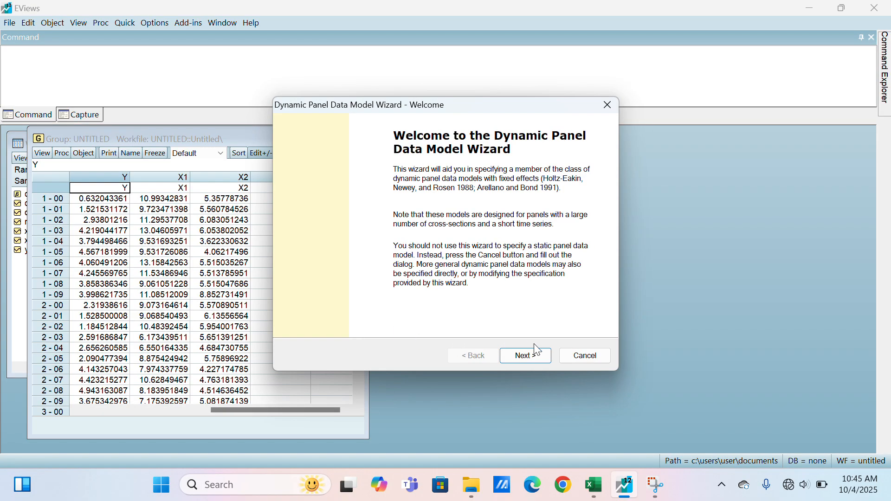
- Specify log(y) as the dependent variable with 1 lag, and log(x1) log(x2) c as the other regressors
click(526, 357)
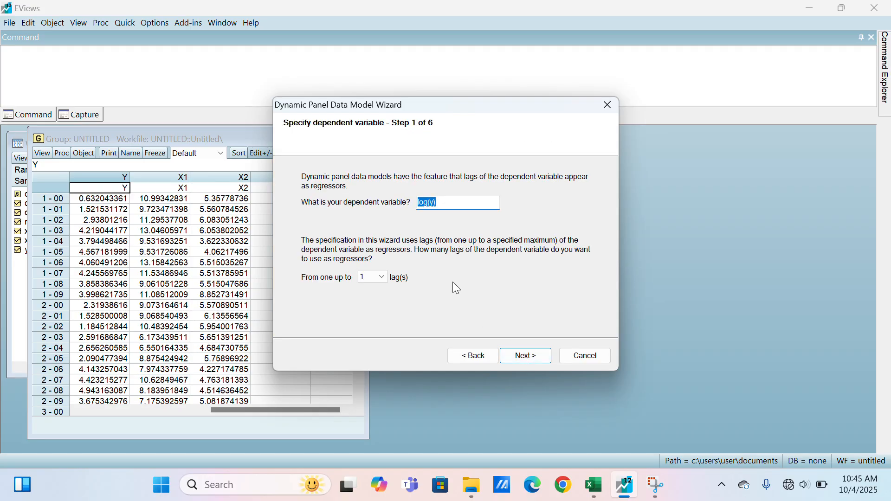
click(526, 357)
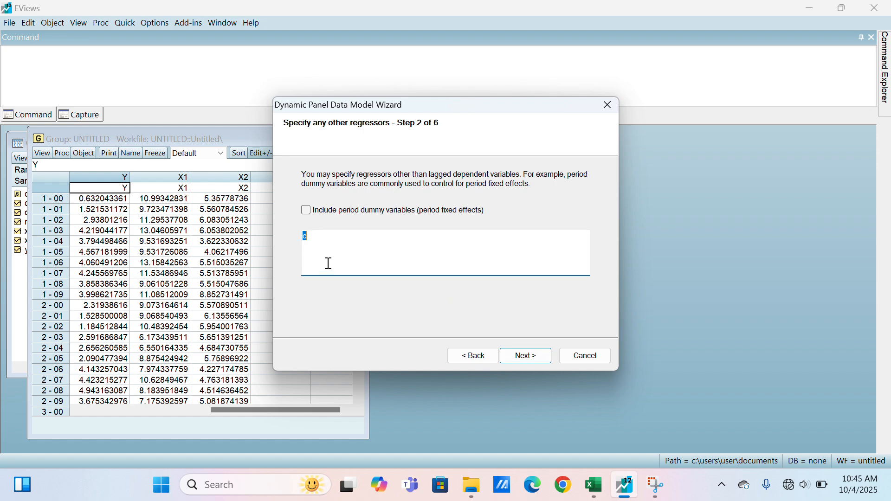
click(305, 238)
text(log(y) log(x1) log(x2))
click(546, 360)
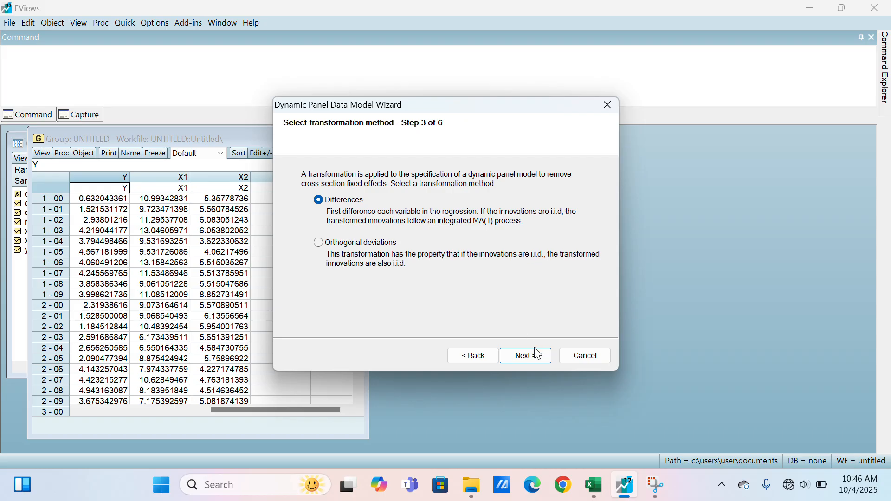
click(537, 355)
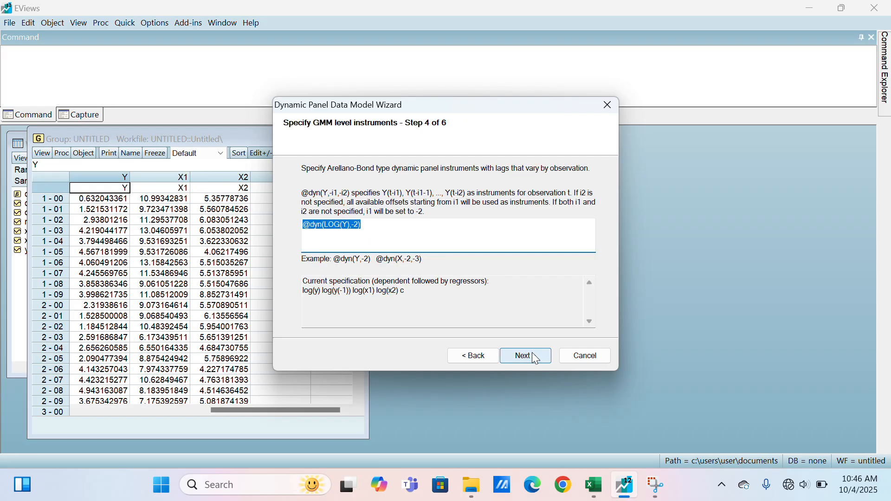
click(536, 357)
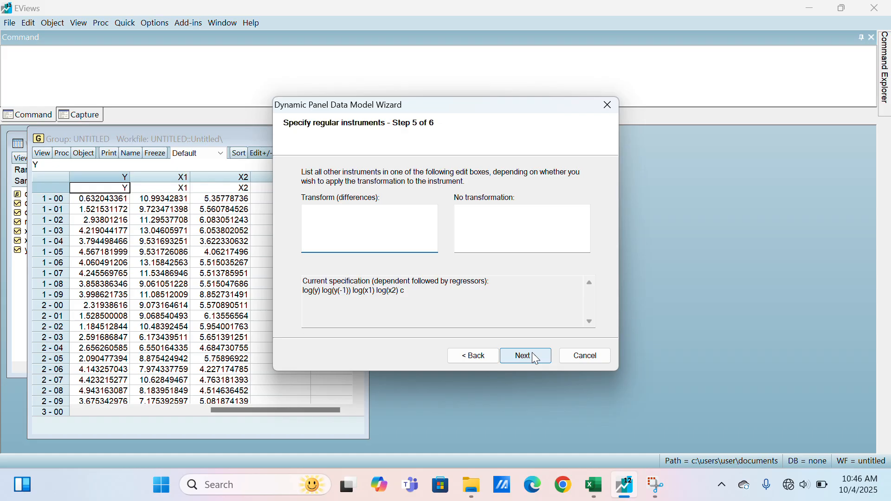
click(535, 357)
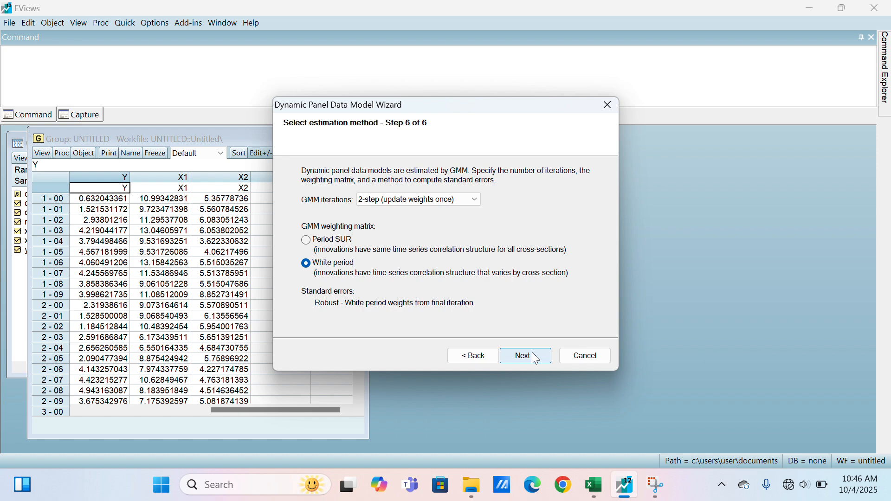
click(536, 358)
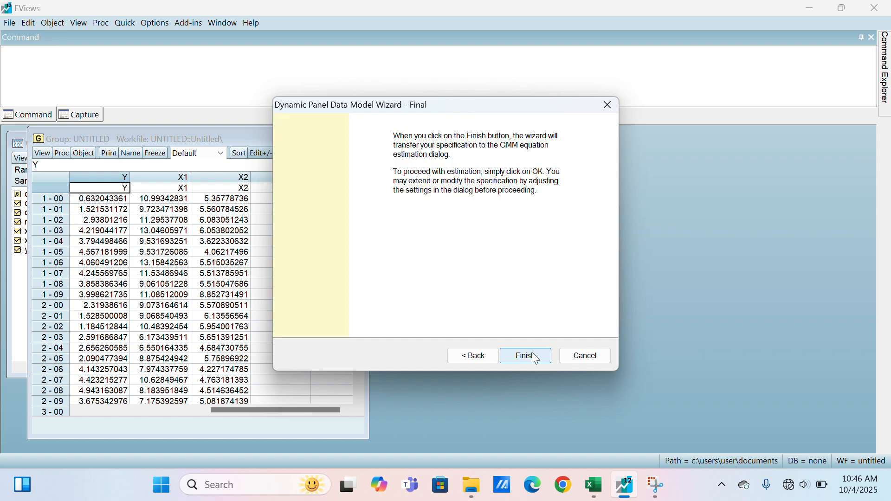
click(532, 353)
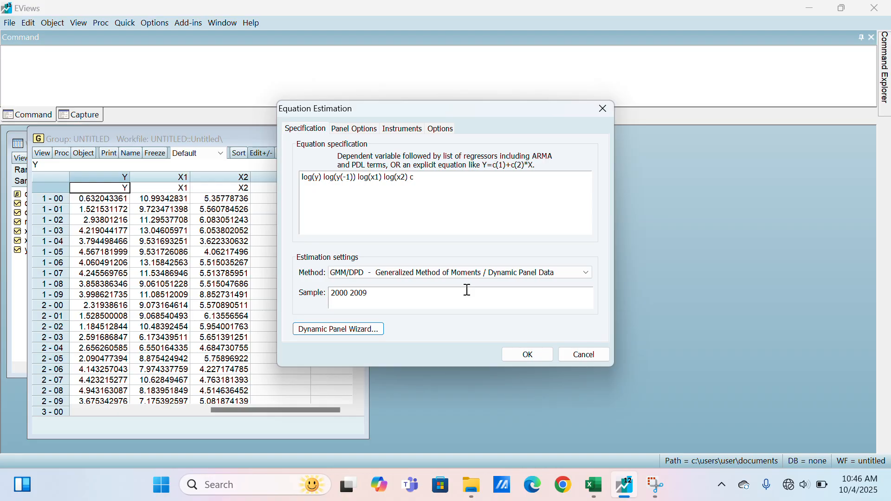
click(534, 356)
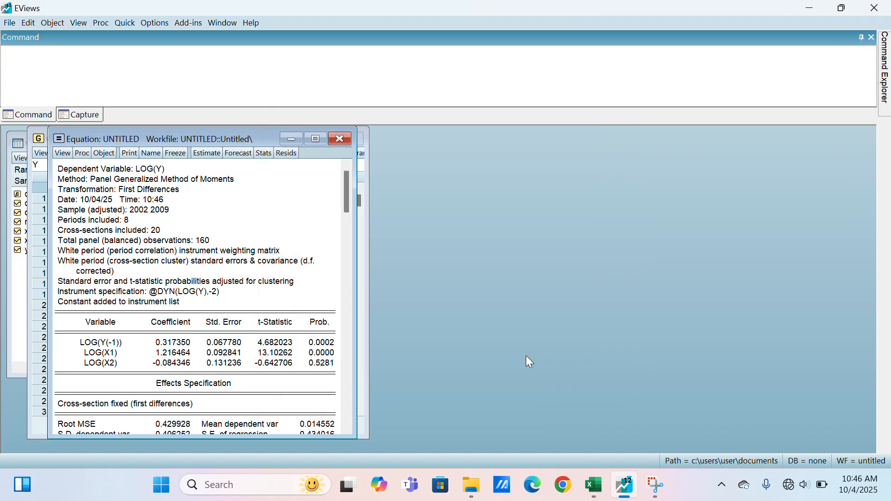
drag(260, 138, 375, 131)
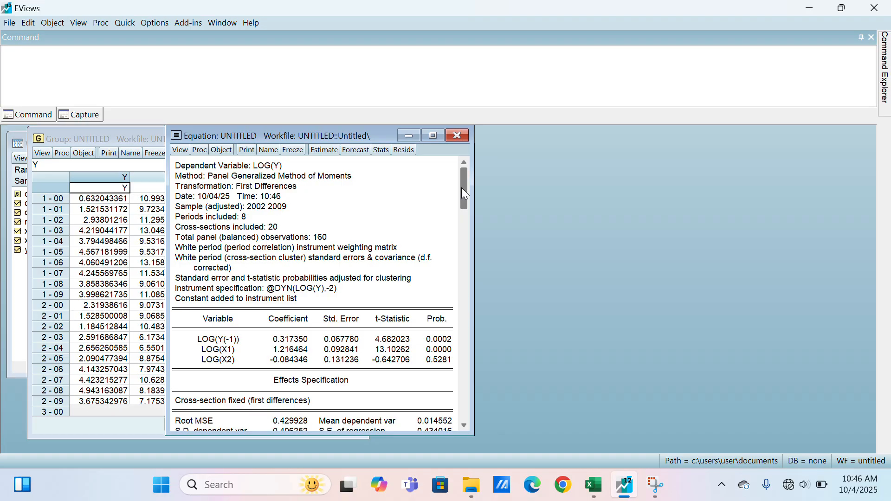
- Review the GMM estimation output, from the header and coefficient table down to the J-statistic and its probability
drag(463, 193, 482, 305)
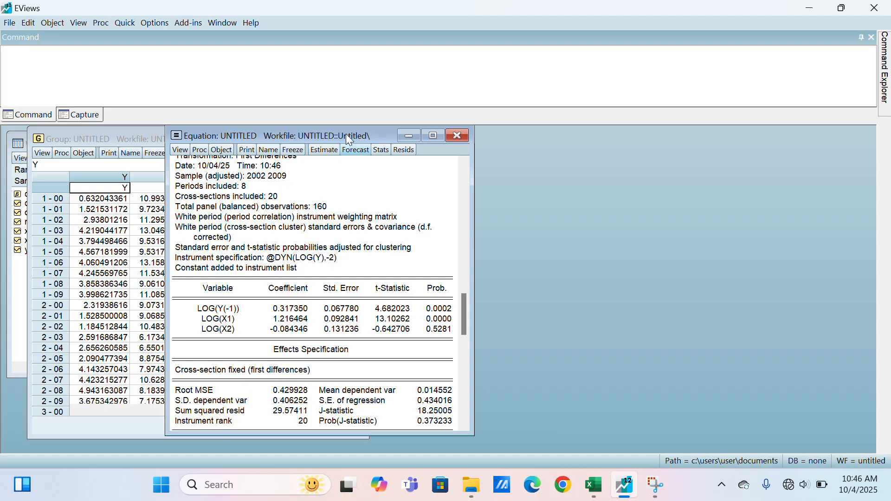
click(368, 22)
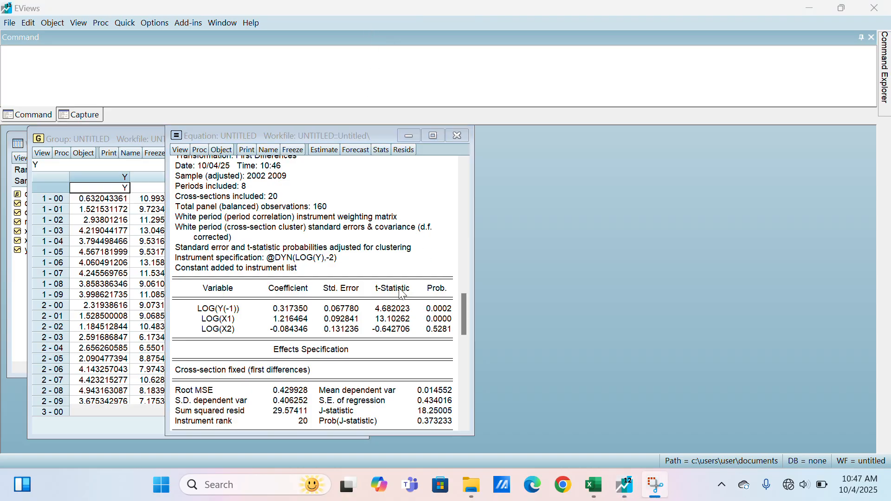
click(462, 324)
drag(464, 329, 465, 352)
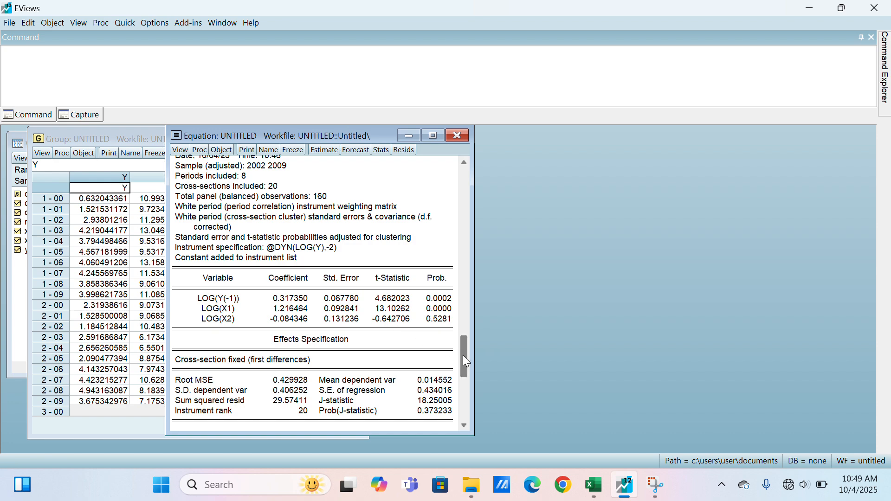
drag(466, 361, 467, 382)
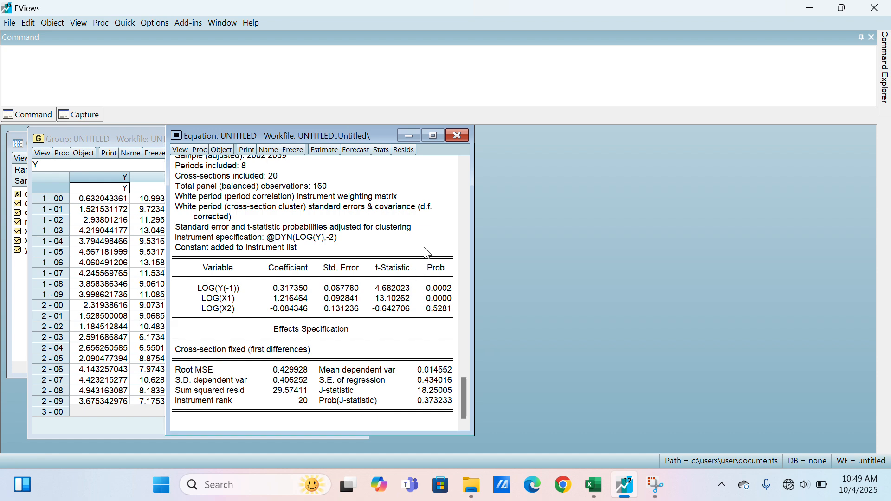
click(374, 24)
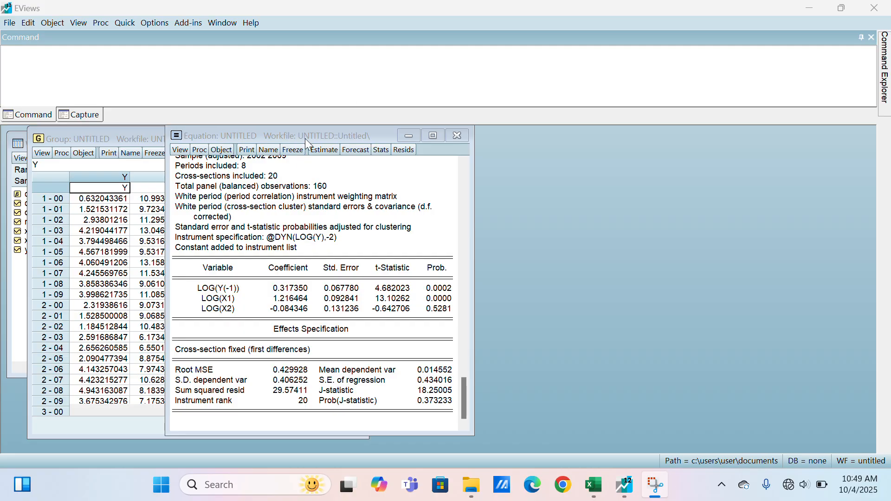
- Freeze the estimation output as a table, name it PANEL_DINAMIS, and close the table window
click(297, 153)
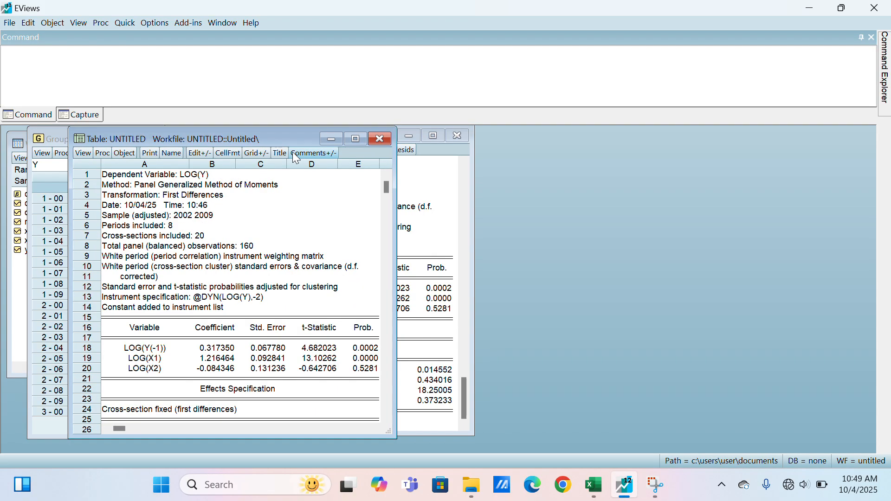
click(172, 154)
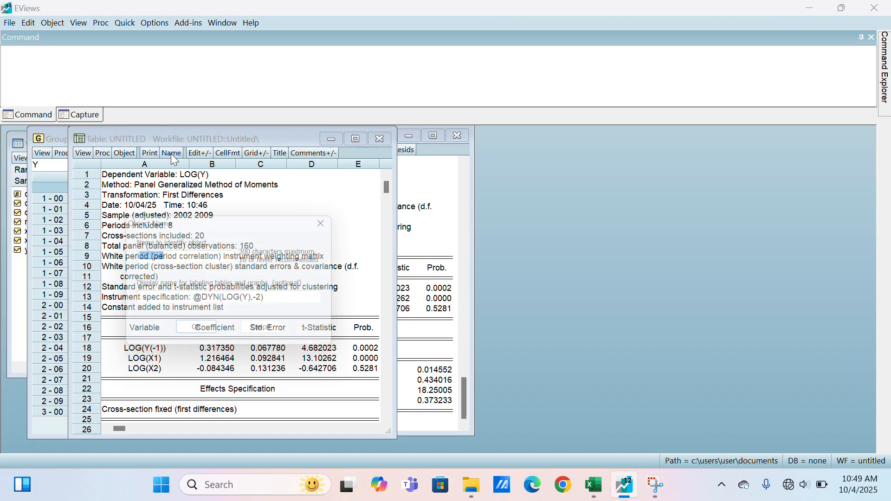
text(PANEL_DINAMIS)
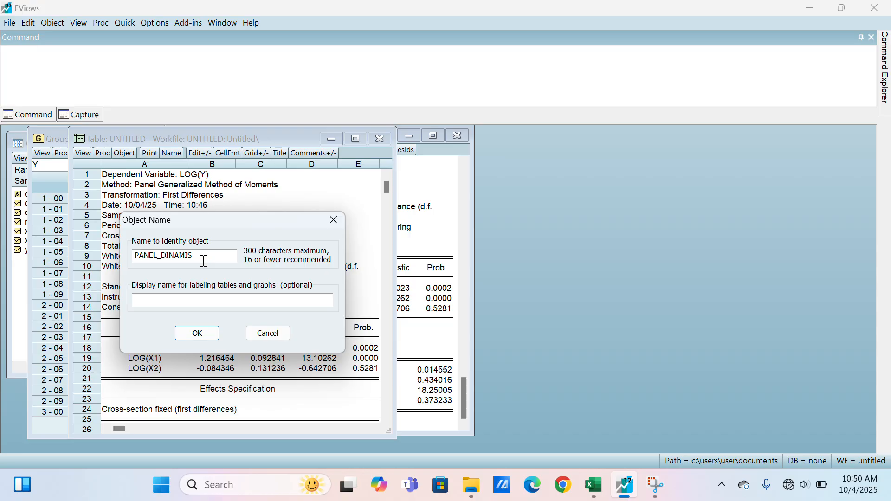
click(199, 339)
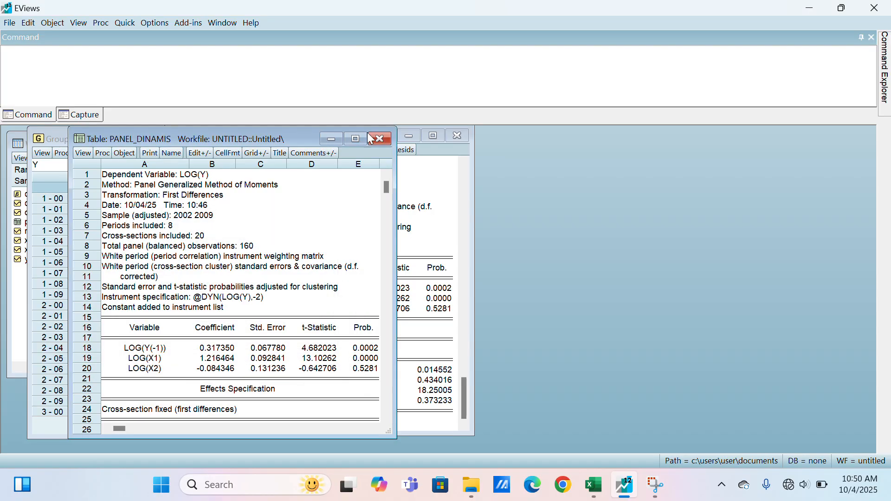
click(380, 139)
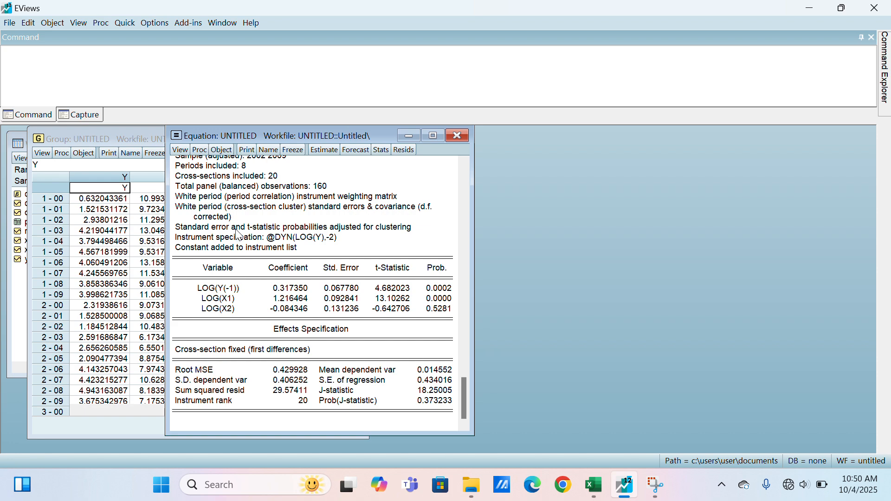
- Run the Arellano-Bond Serial Correlation Test on the estimated equation and examine the AR(1) and AR(2) results
click(185, 153)
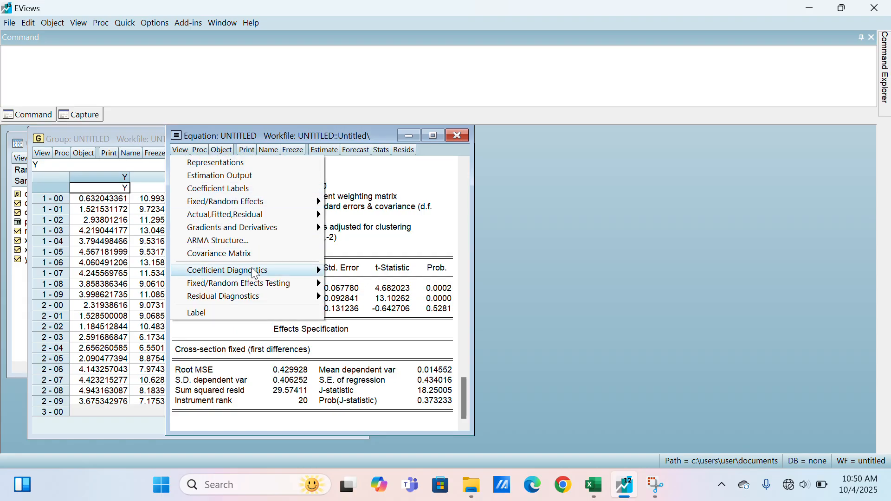
mouse_move(297, 271)
mouse_move(258, 300)
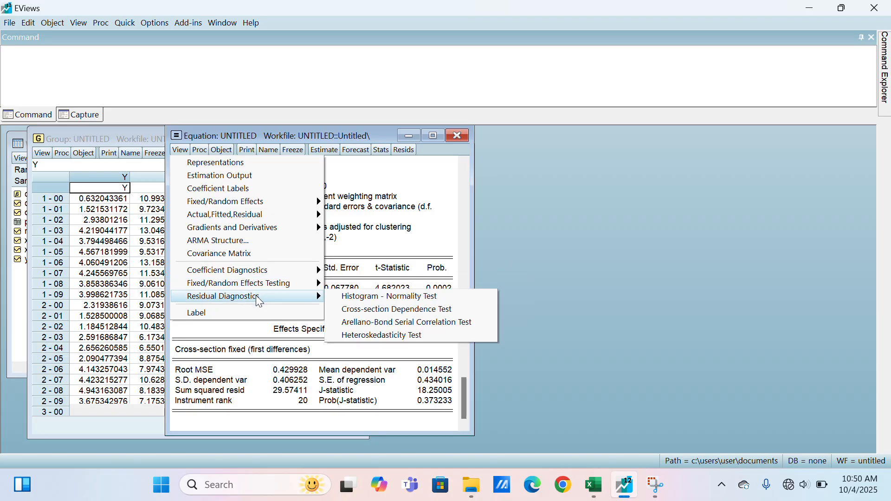
click(364, 325)
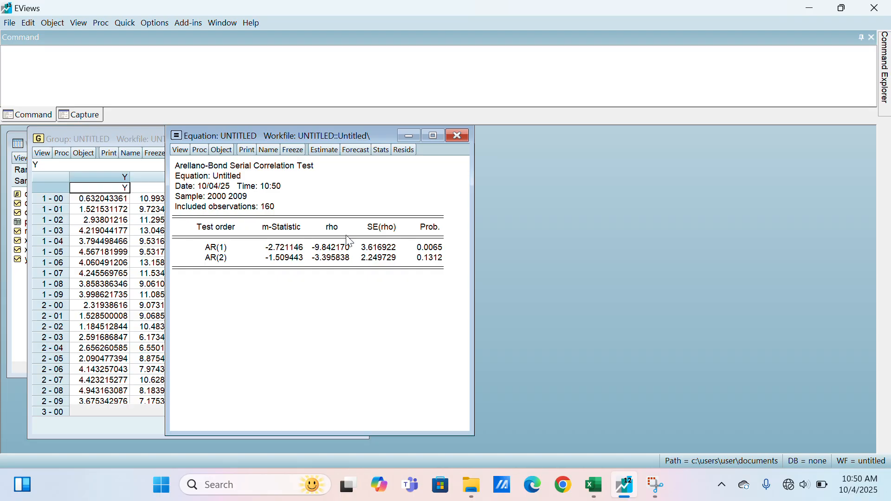
key(super+shift+s)
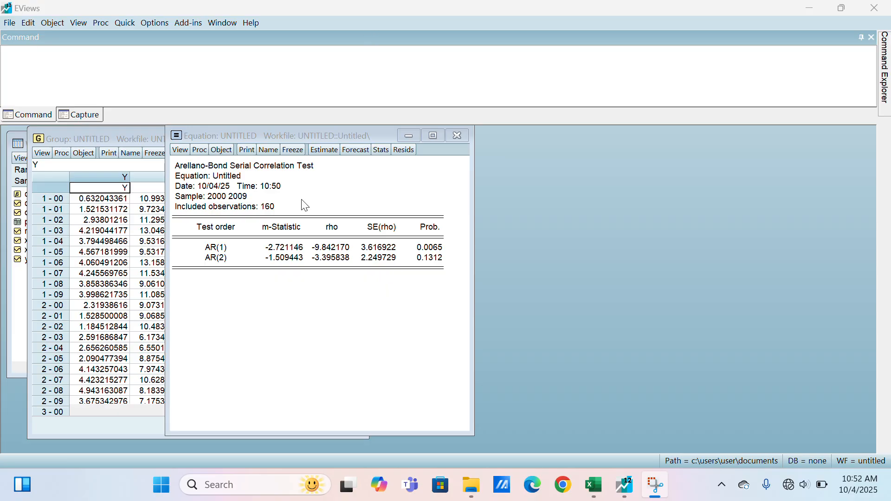
- Freeze the Arellano-Bond test results as a table, name it AB_TEST, and close the table window
click(297, 153)
click(297, 153)
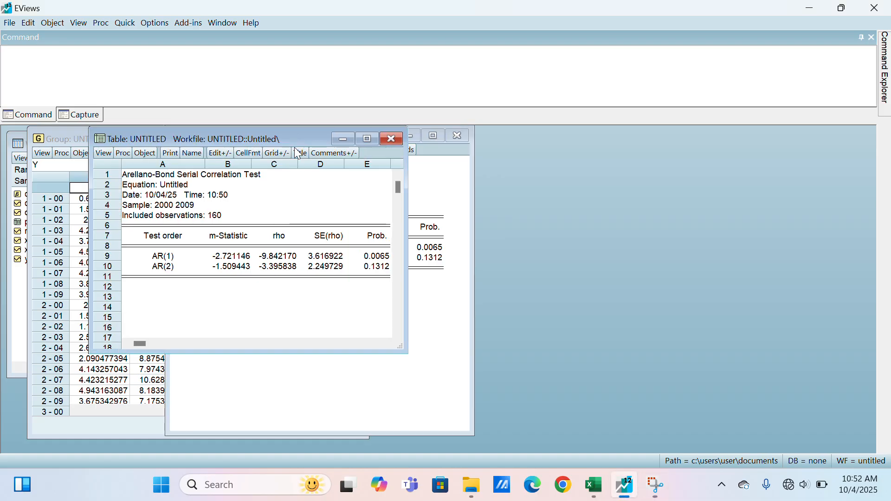
click(195, 154)
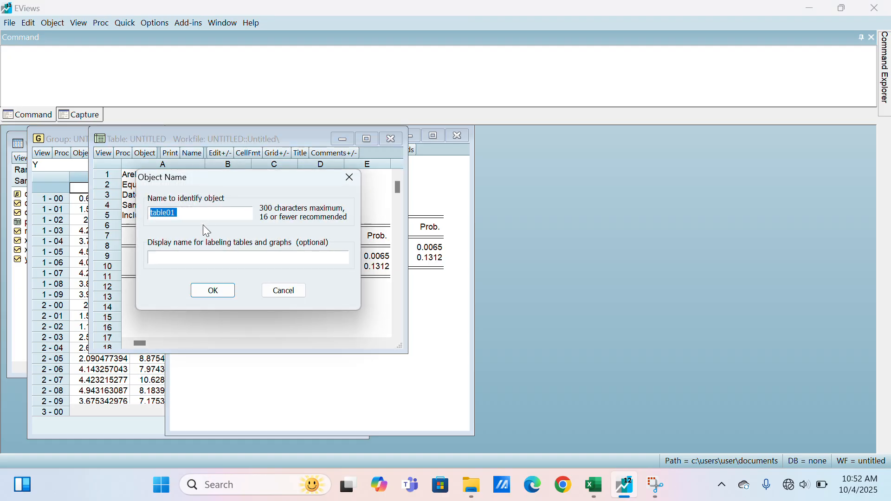
text(AB_TEST)
click(210, 291)
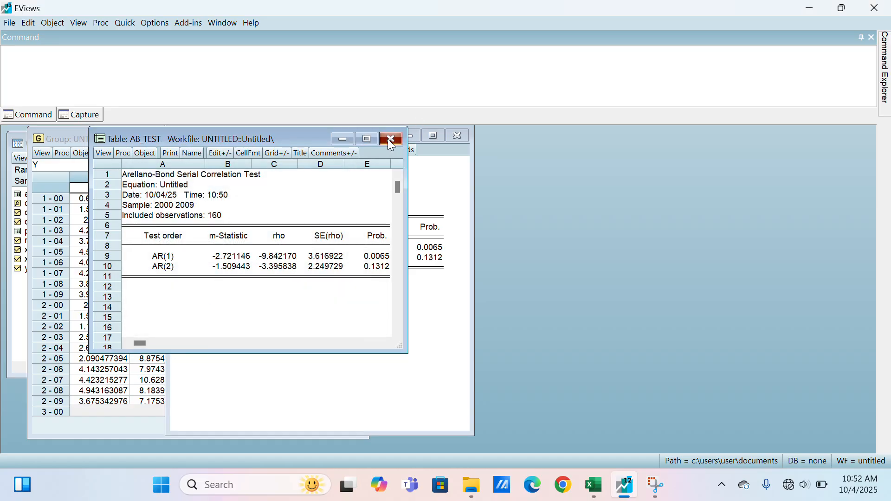
click(390, 142)
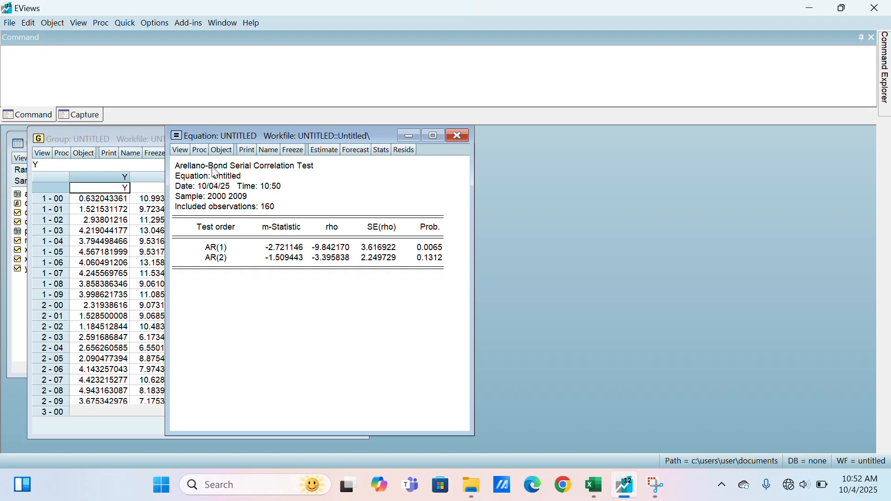
- Return the equation to its estimation output and examine the coefficients and the J-statistic section
click(180, 149)
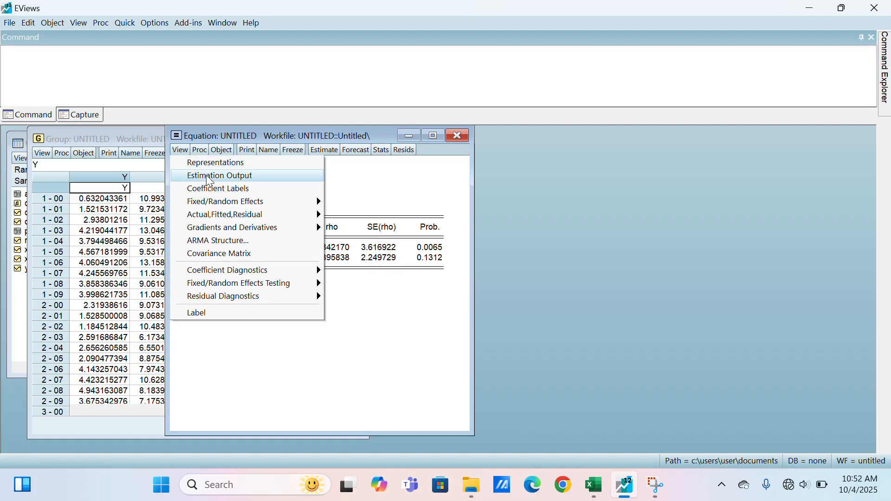
click(230, 179)
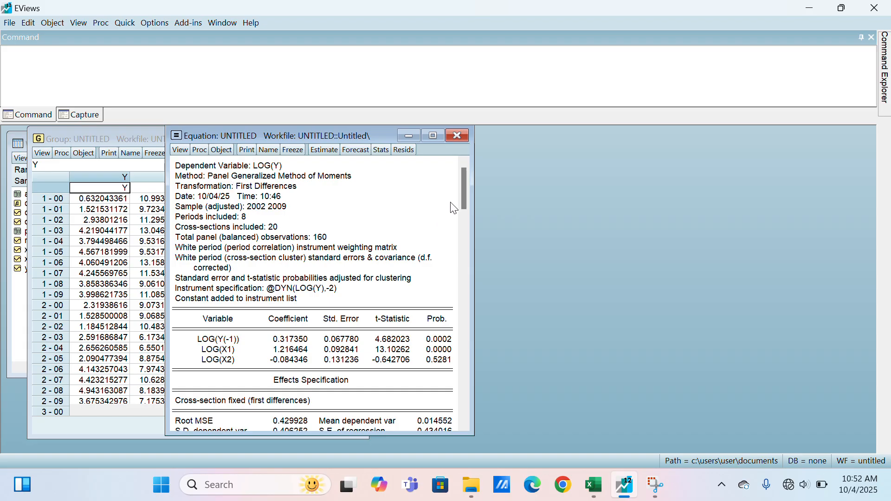
drag(465, 197, 472, 306)
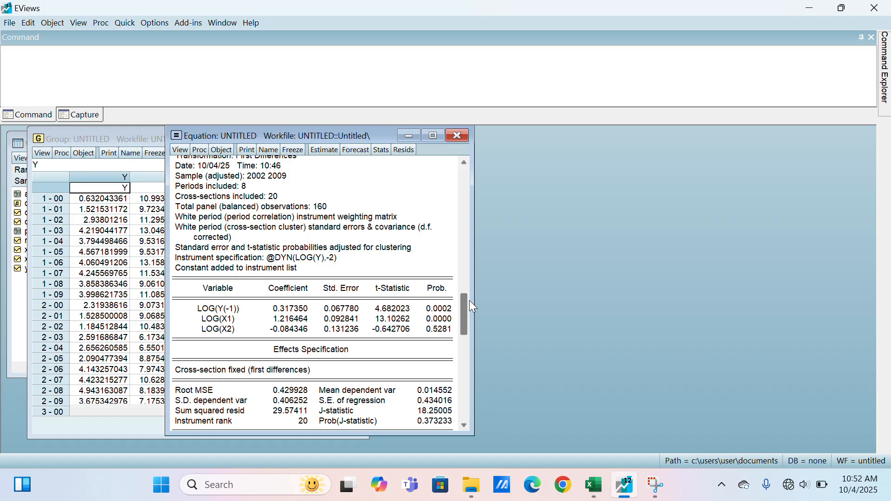
drag(464, 315, 457, 392)
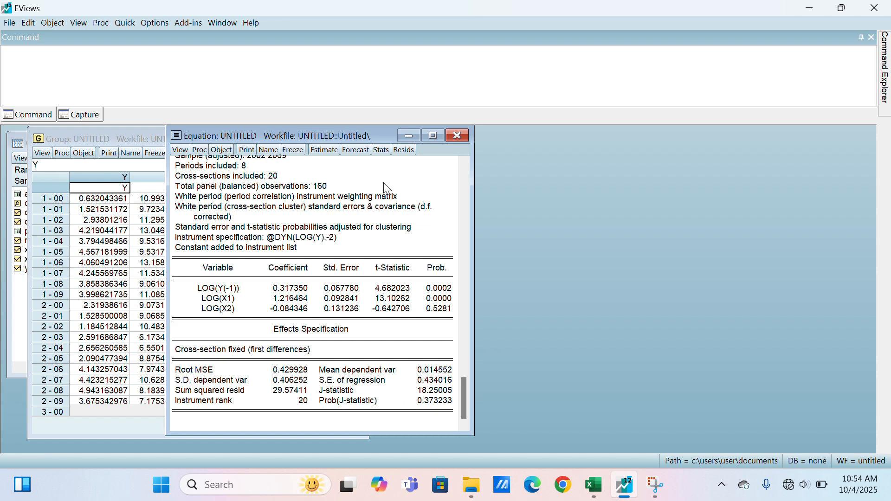
click(371, 25)
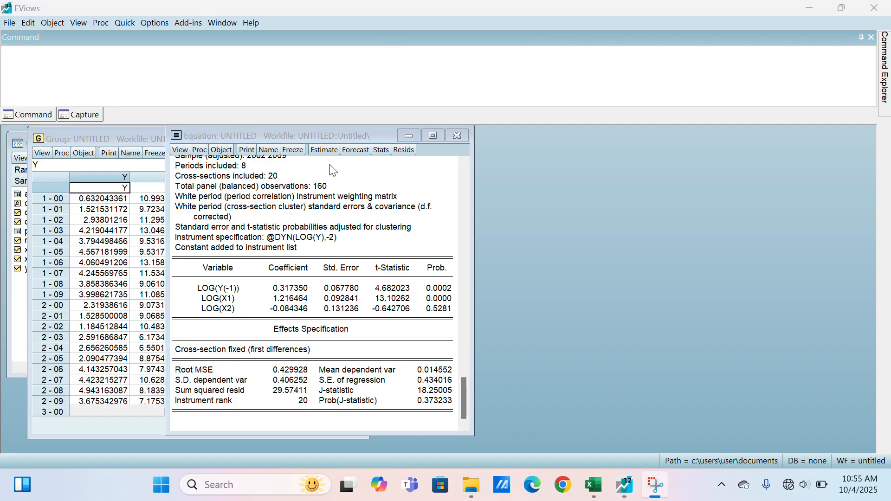